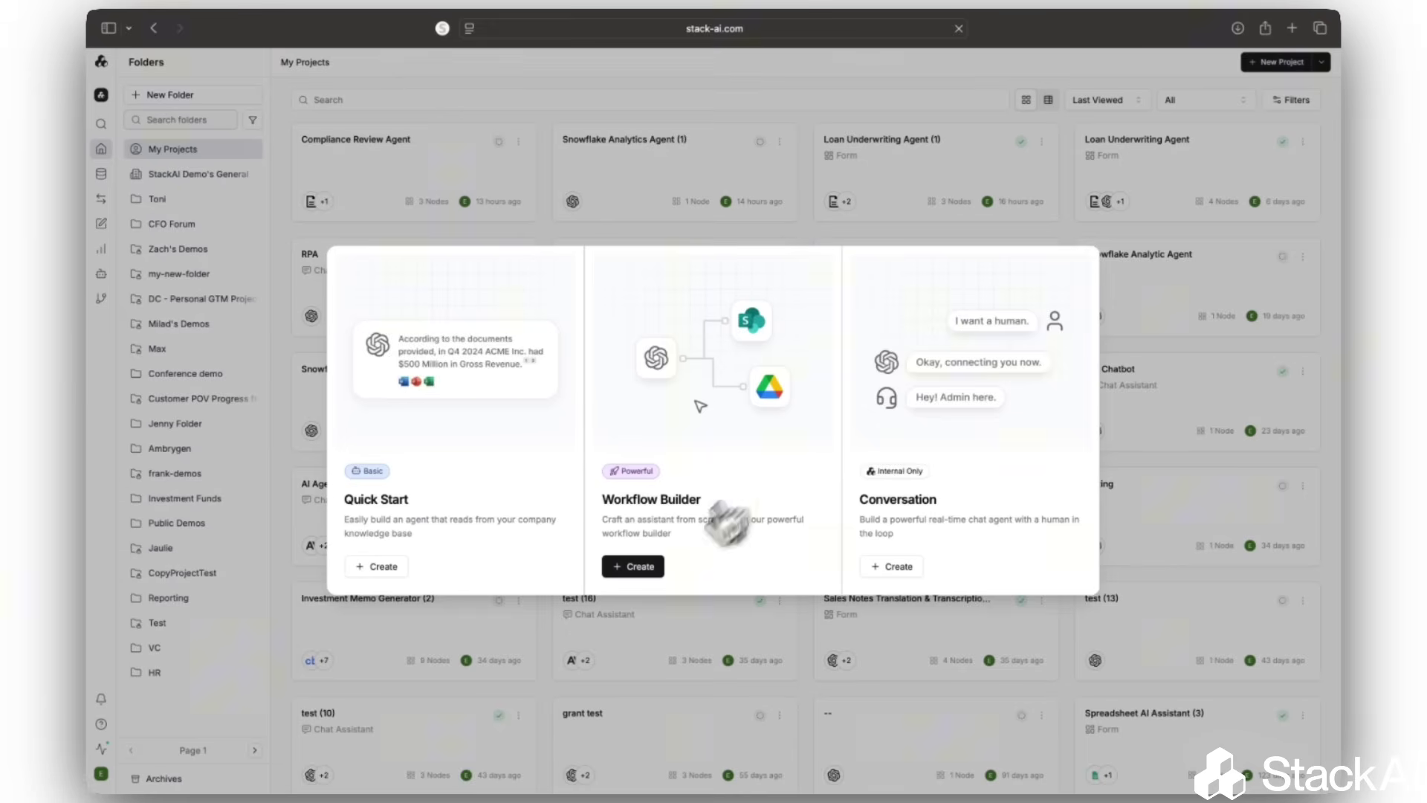
Create a Workflow Builder project and apply a generated Input–OpenAI–Send Email–Output workflow.
left_click(636, 567)
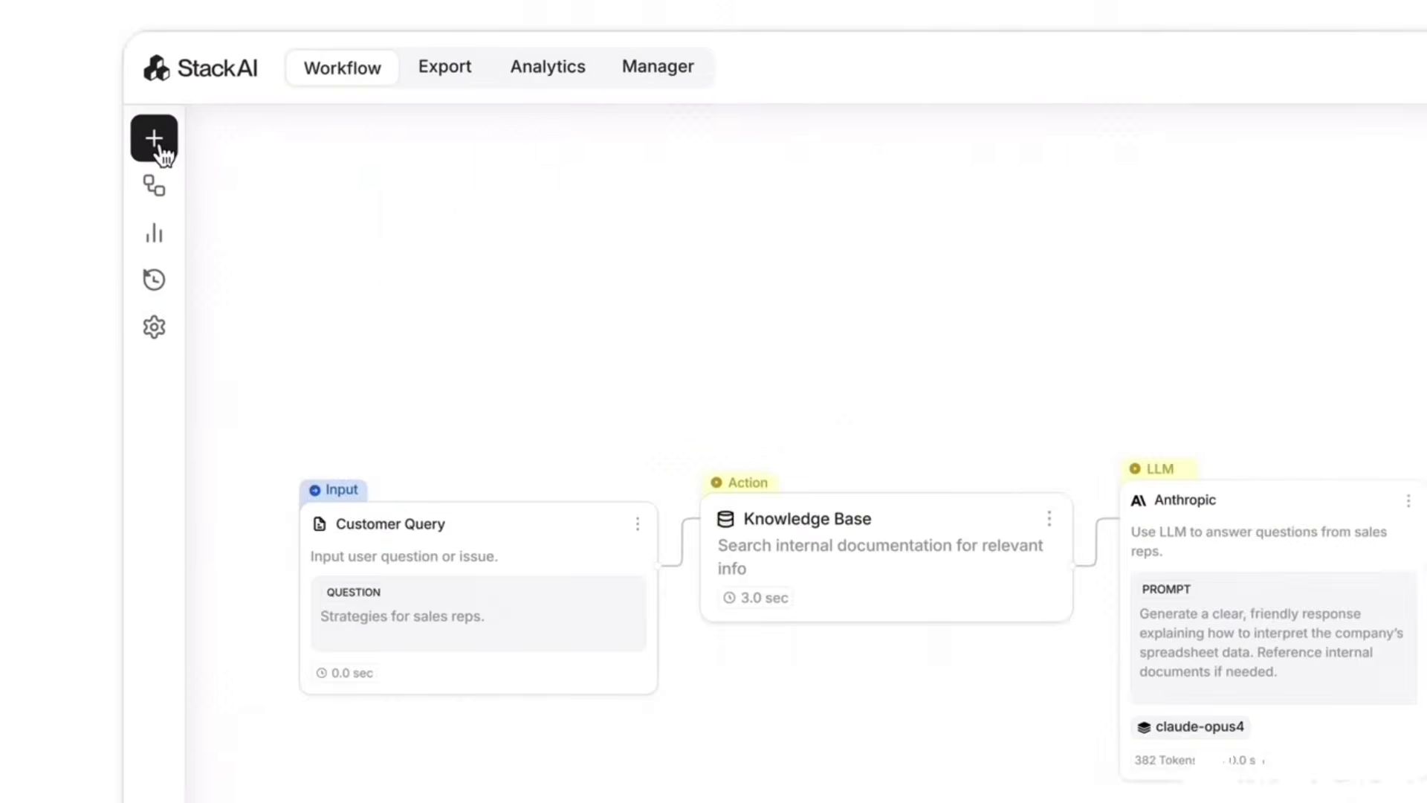
left_click(167, 152)
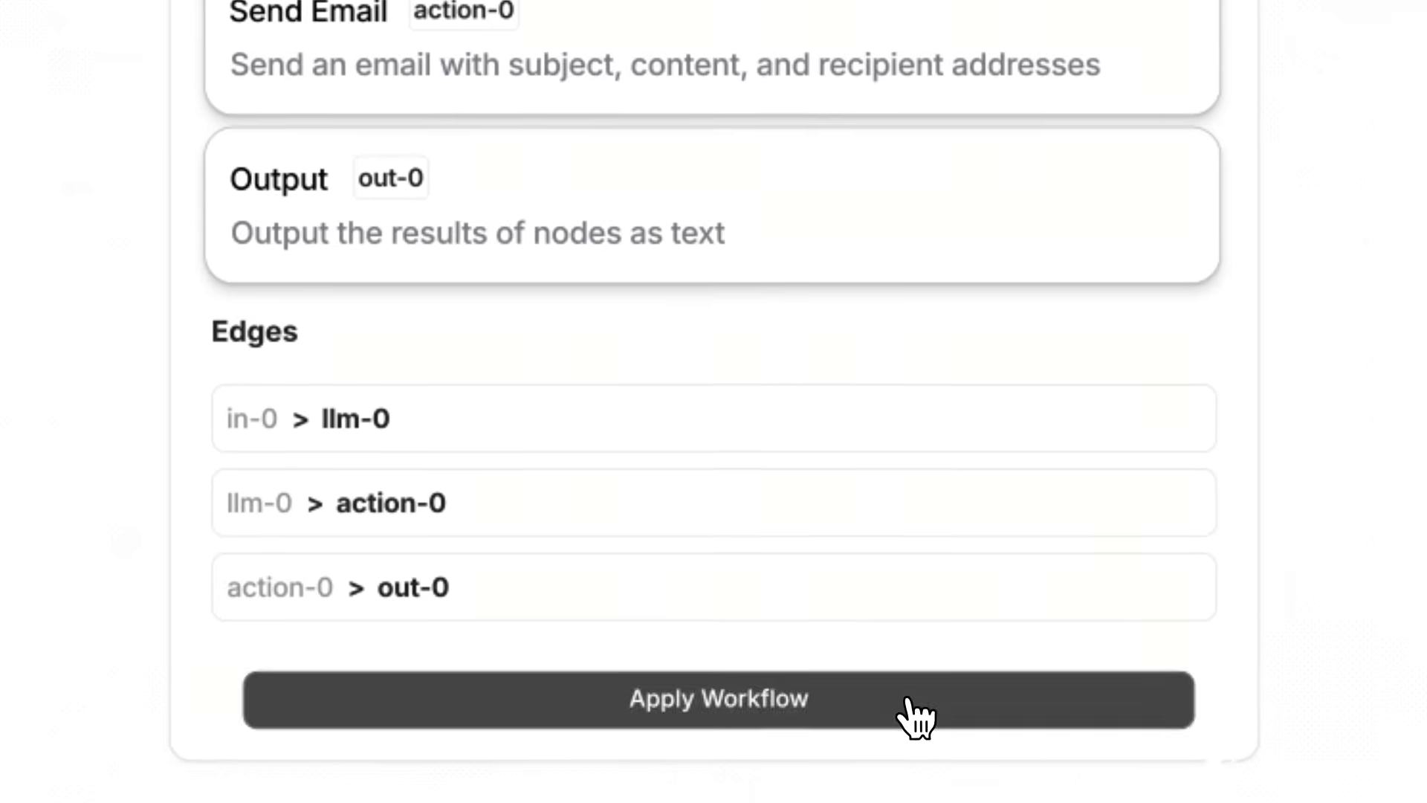
left_click(914, 675)
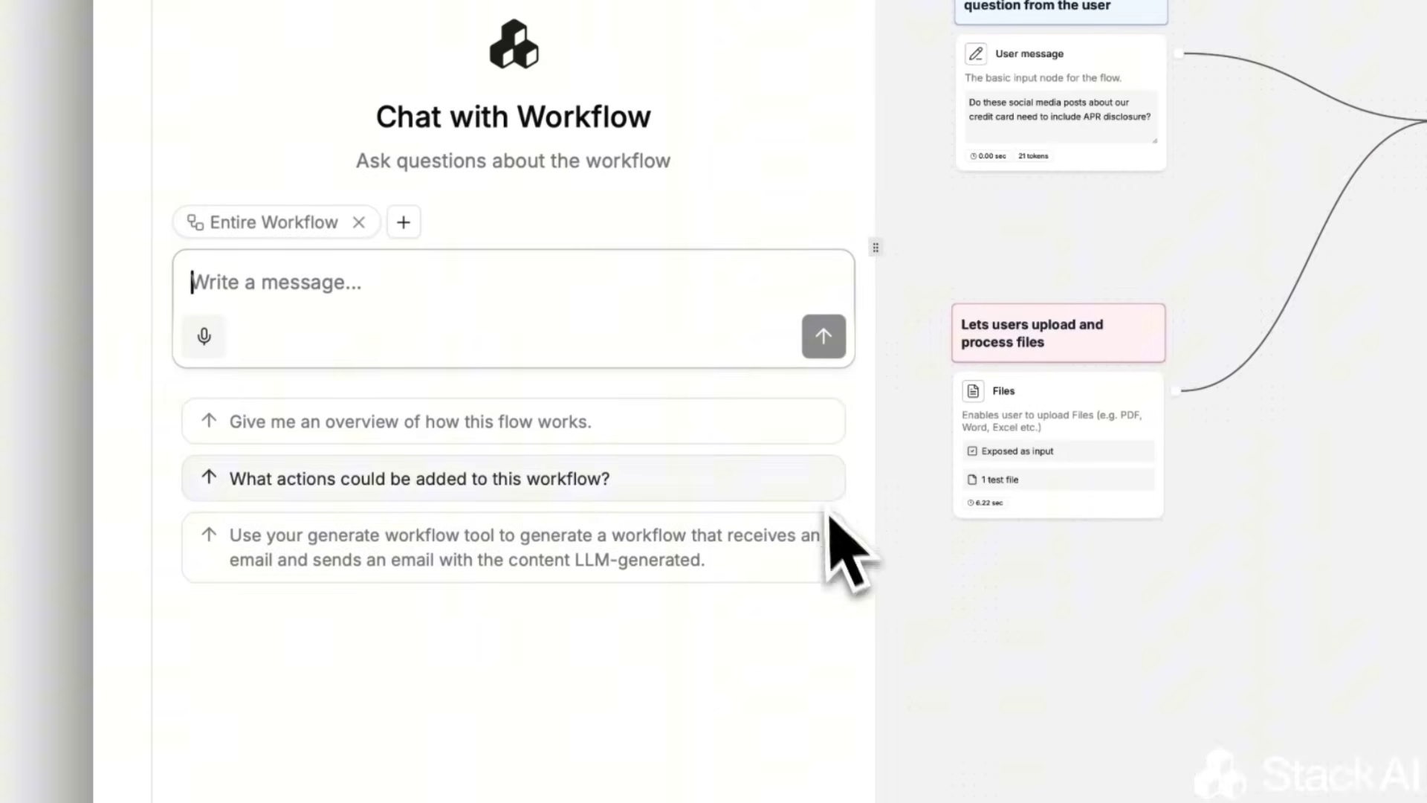
Ask the workflow chat which actions could be added, then preview the Contract Analyst template.
left_click(685, 424)
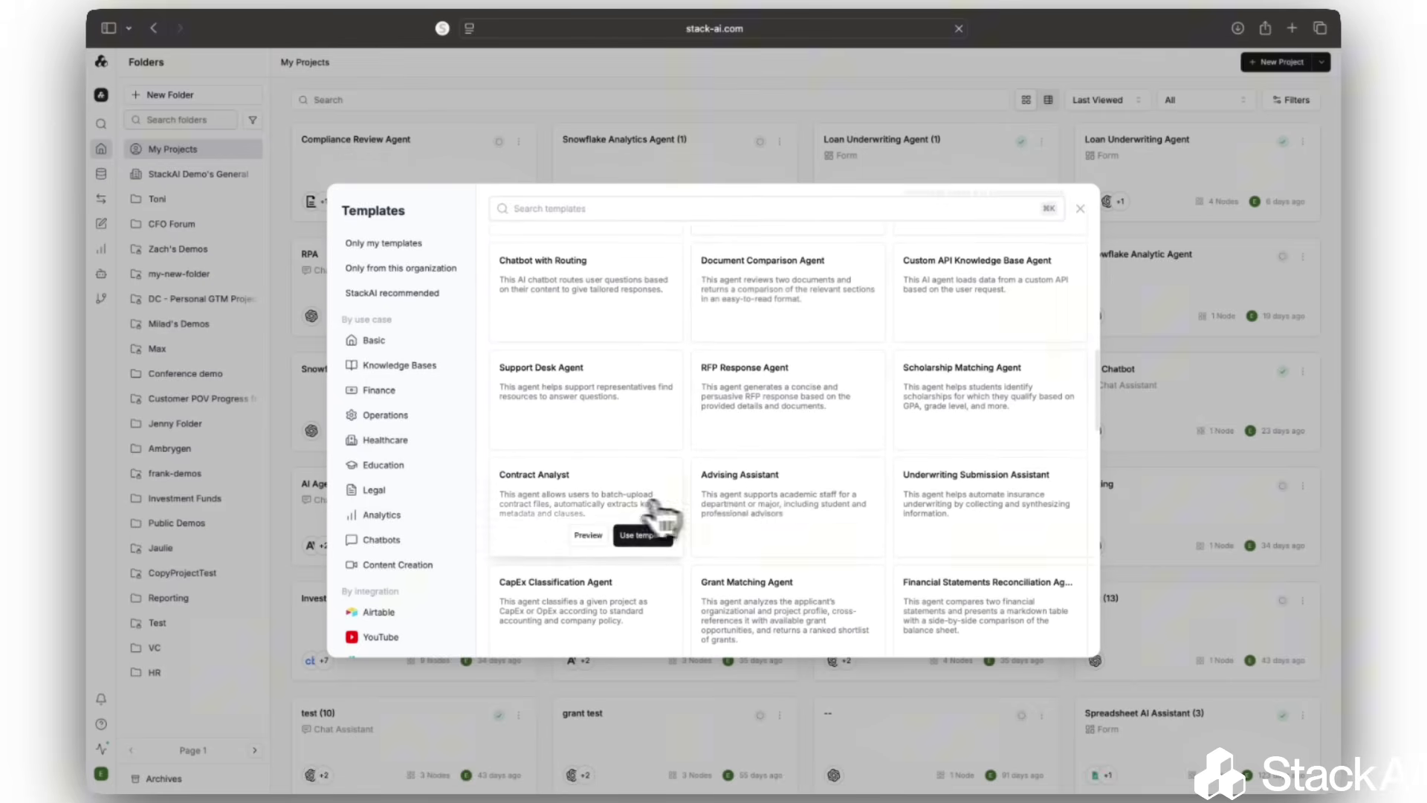
left_click(614, 502)
left_click(570, 217)
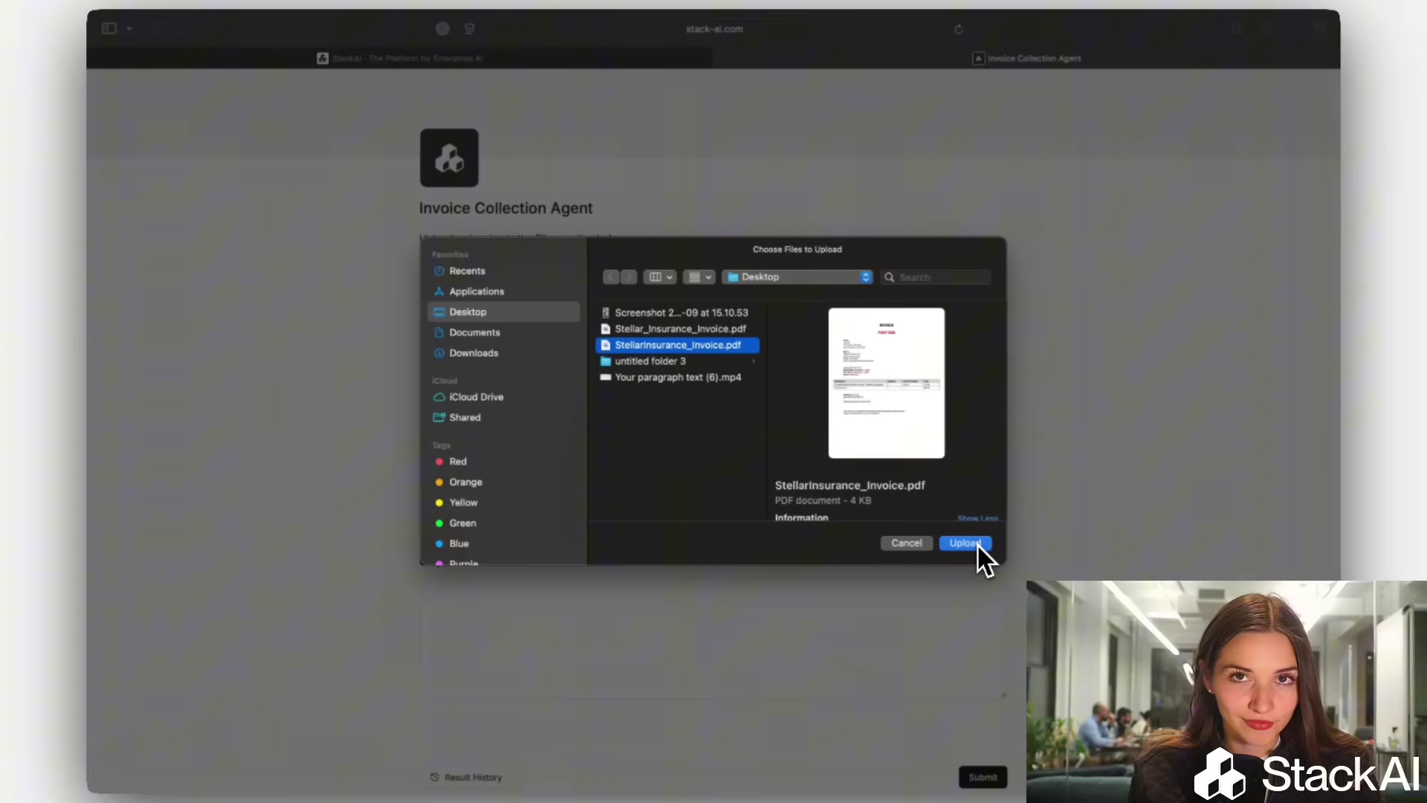
Upload the Stellar Insurance invoice PDF, run the agent, and view the reminder email draft.
left_click(977, 544)
left_click(980, 777)
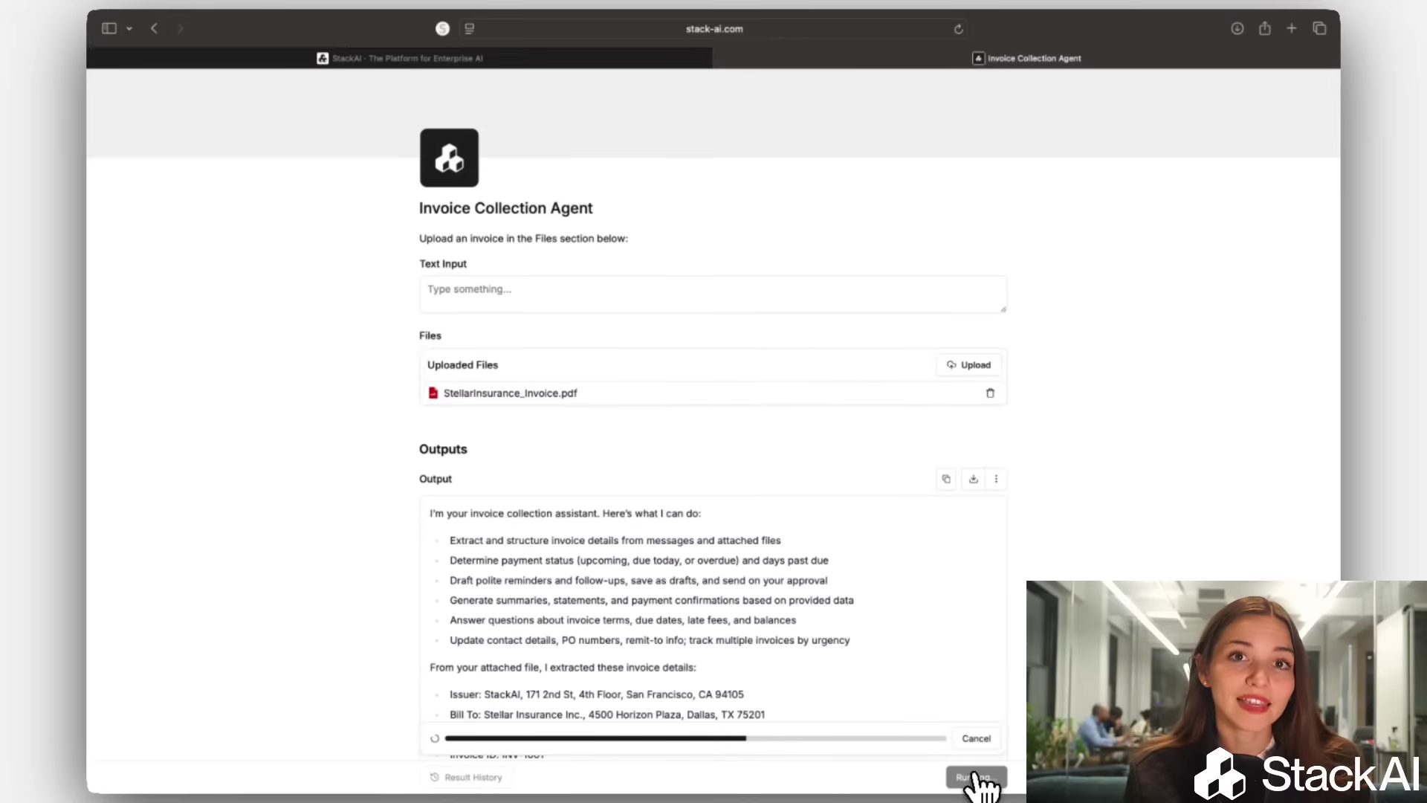
scroll(945, 700, "down", 3)
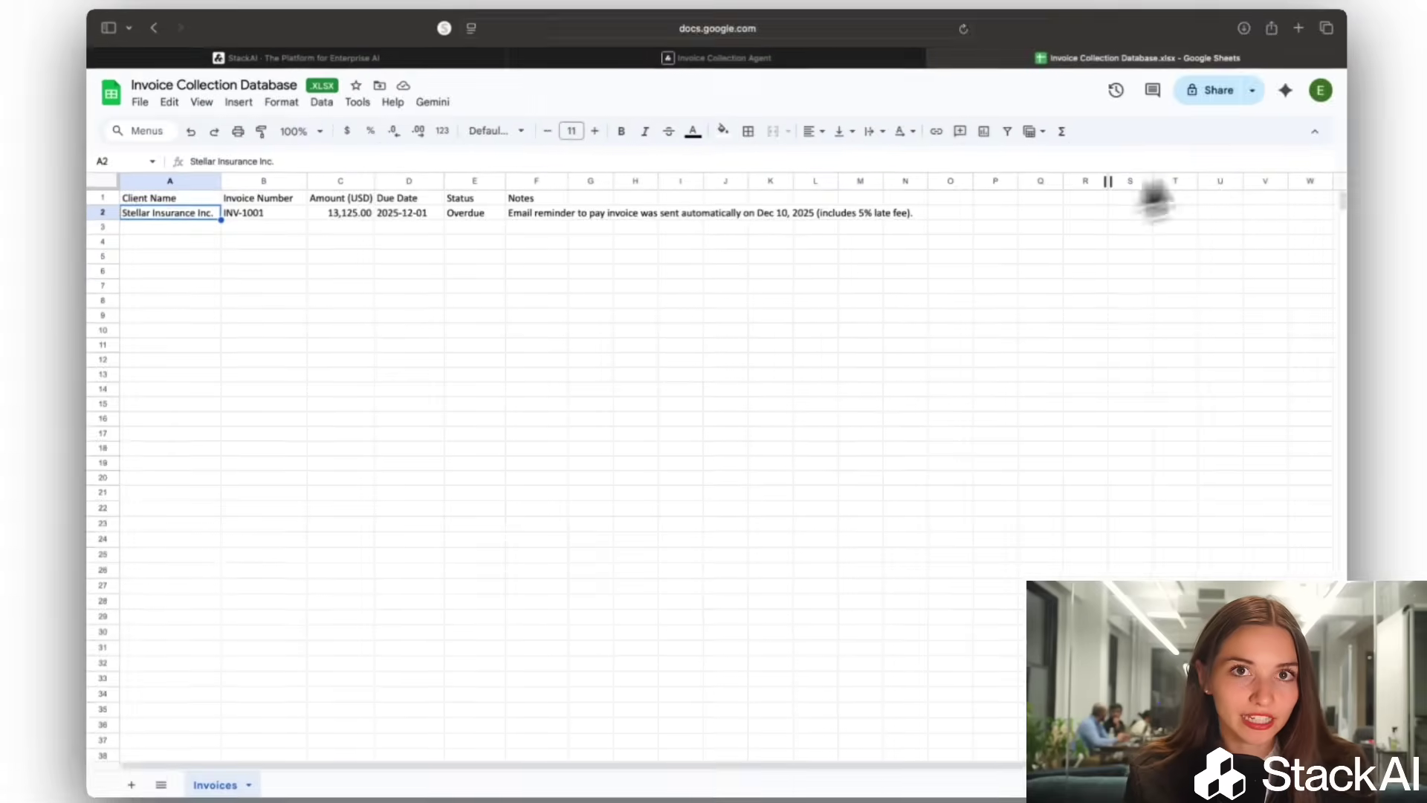
left_click(906, 219)
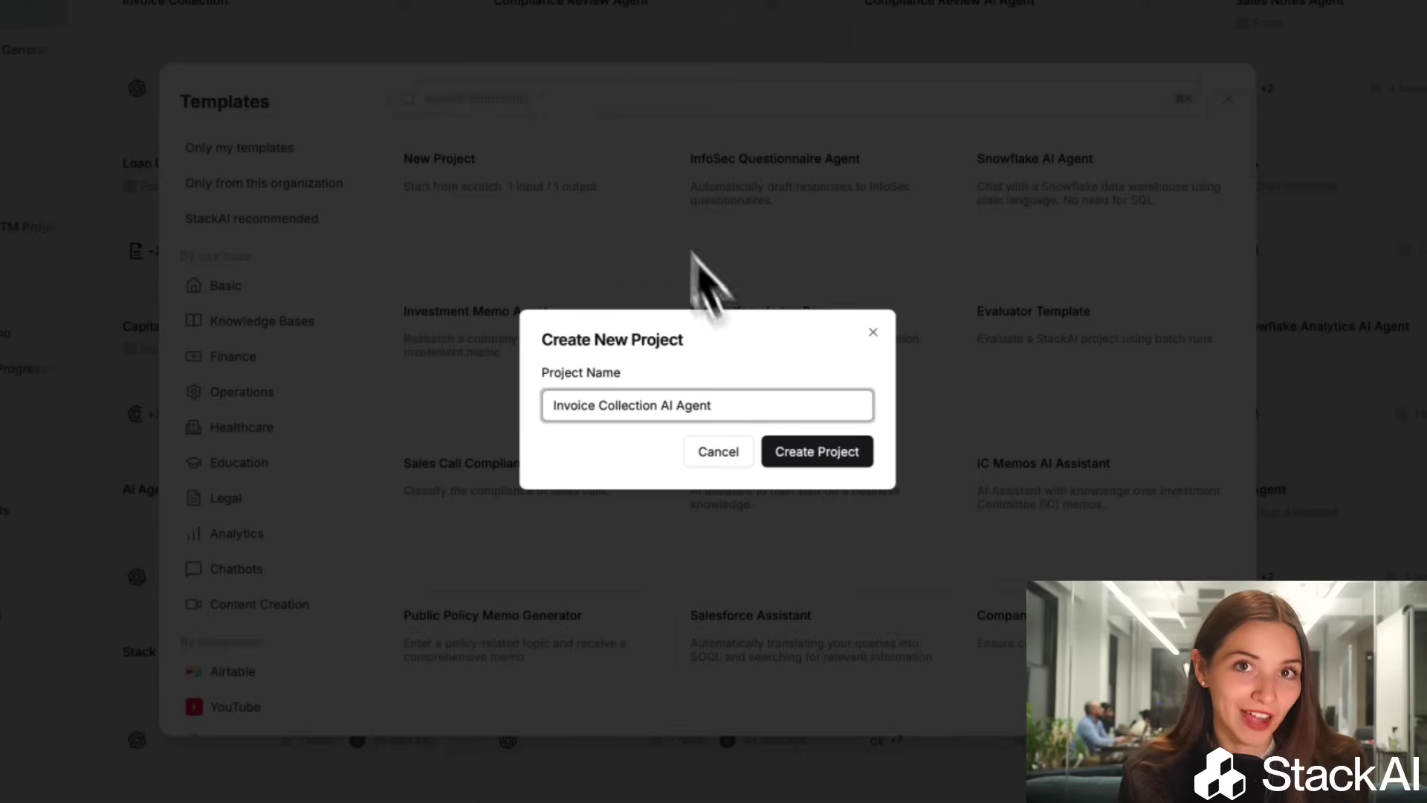
Add a Files node feeding the OpenAI agent, switch it to GPT-5, and clear its instructions.
left_click(782, 453)
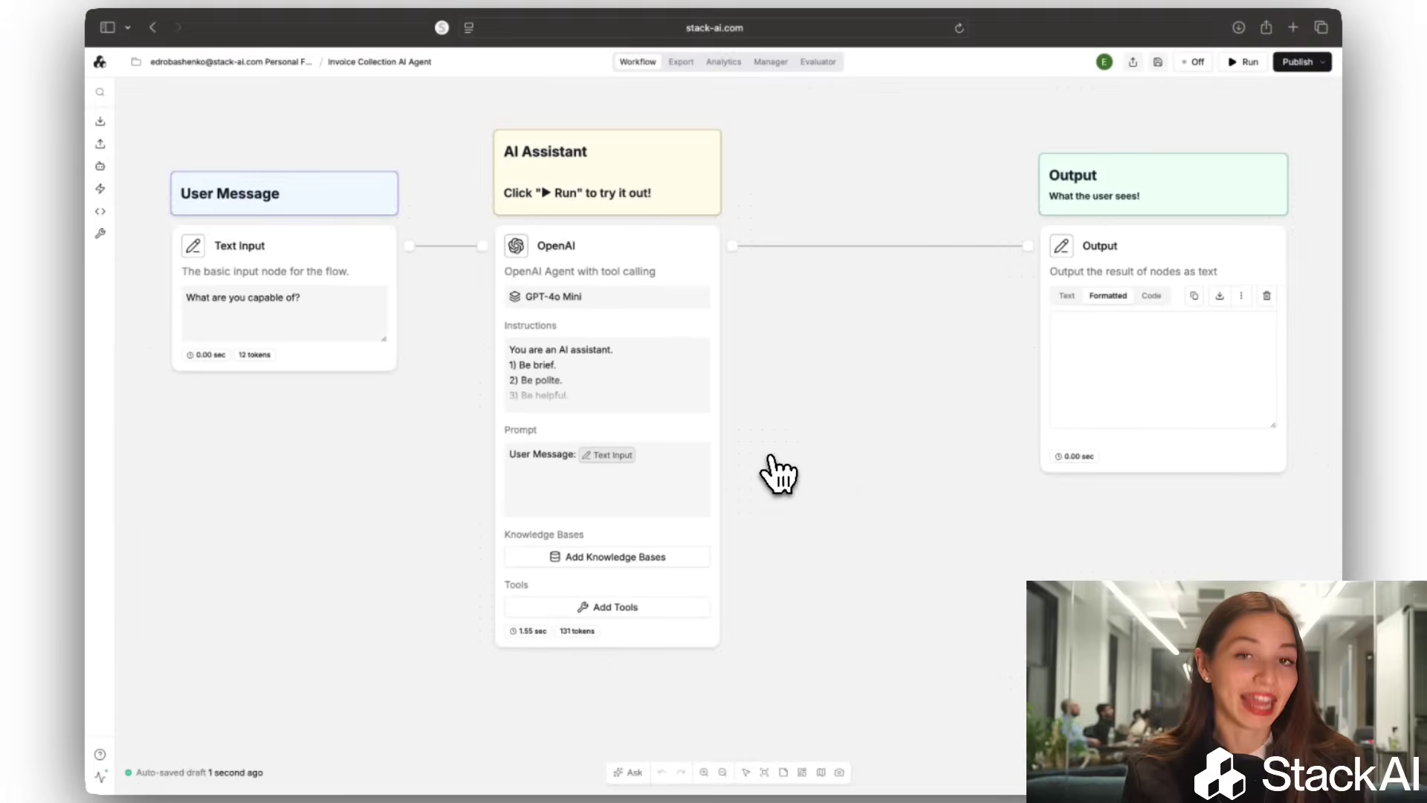
left_click_drag(167, 198, 376, 510)
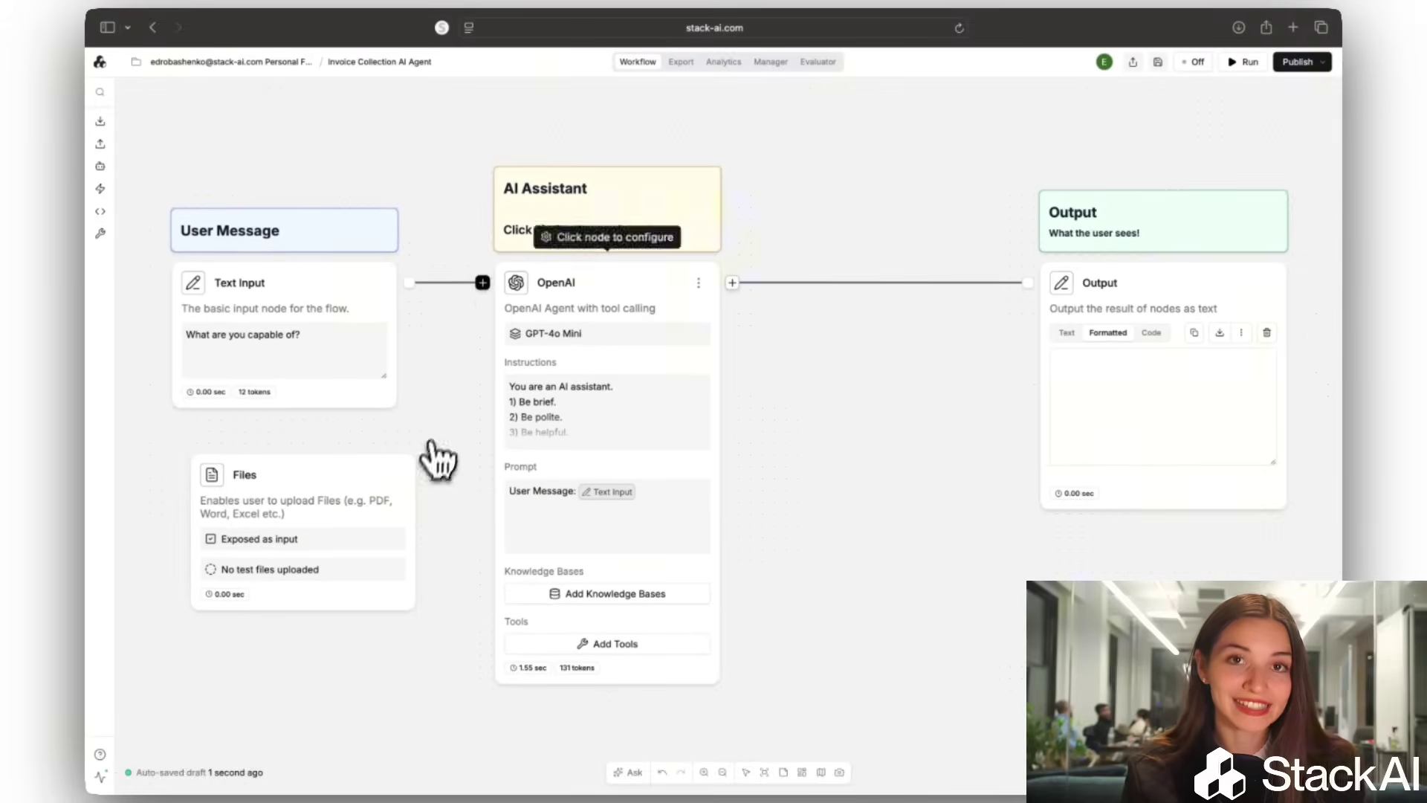
left_click(603, 337)
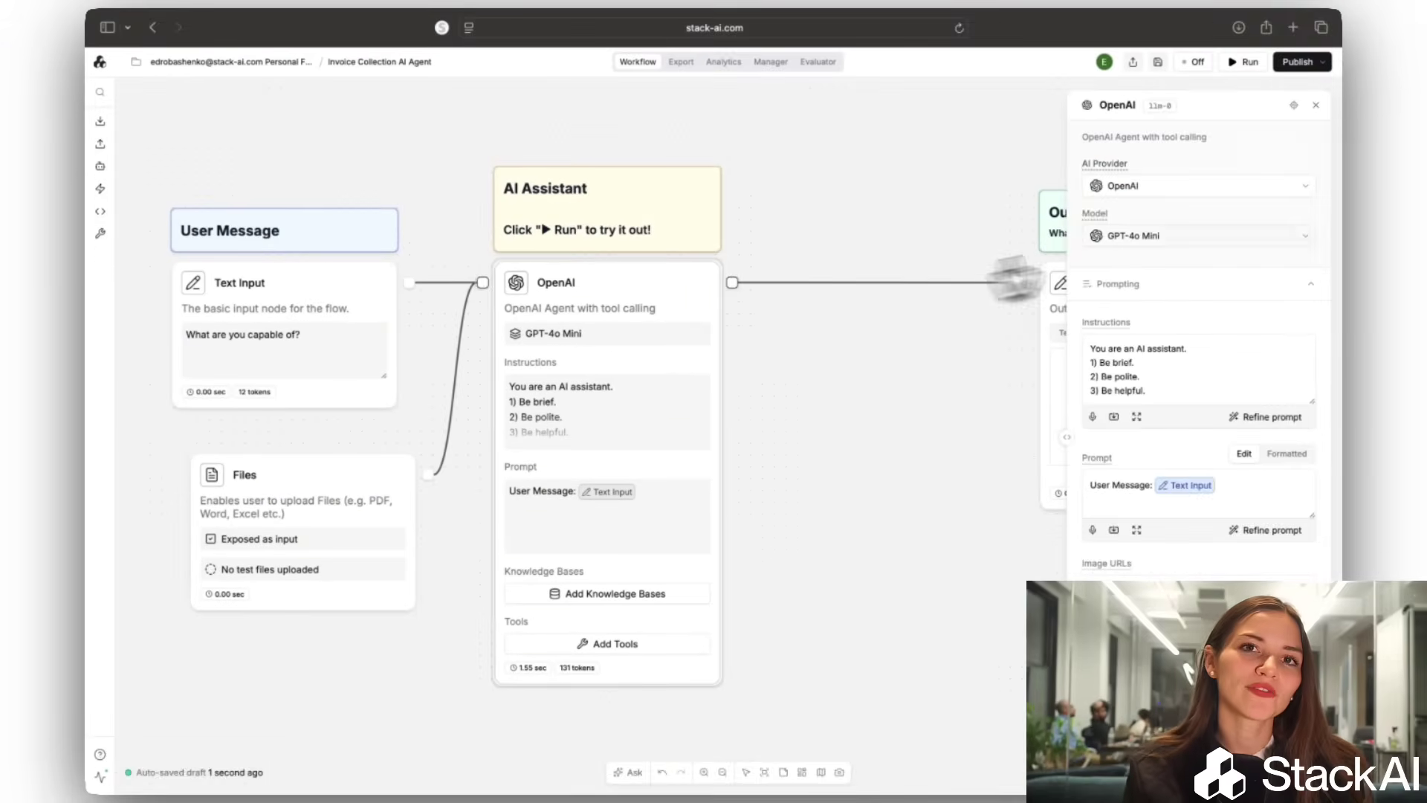
left_click(1172, 237)
left_click(1105, 327)
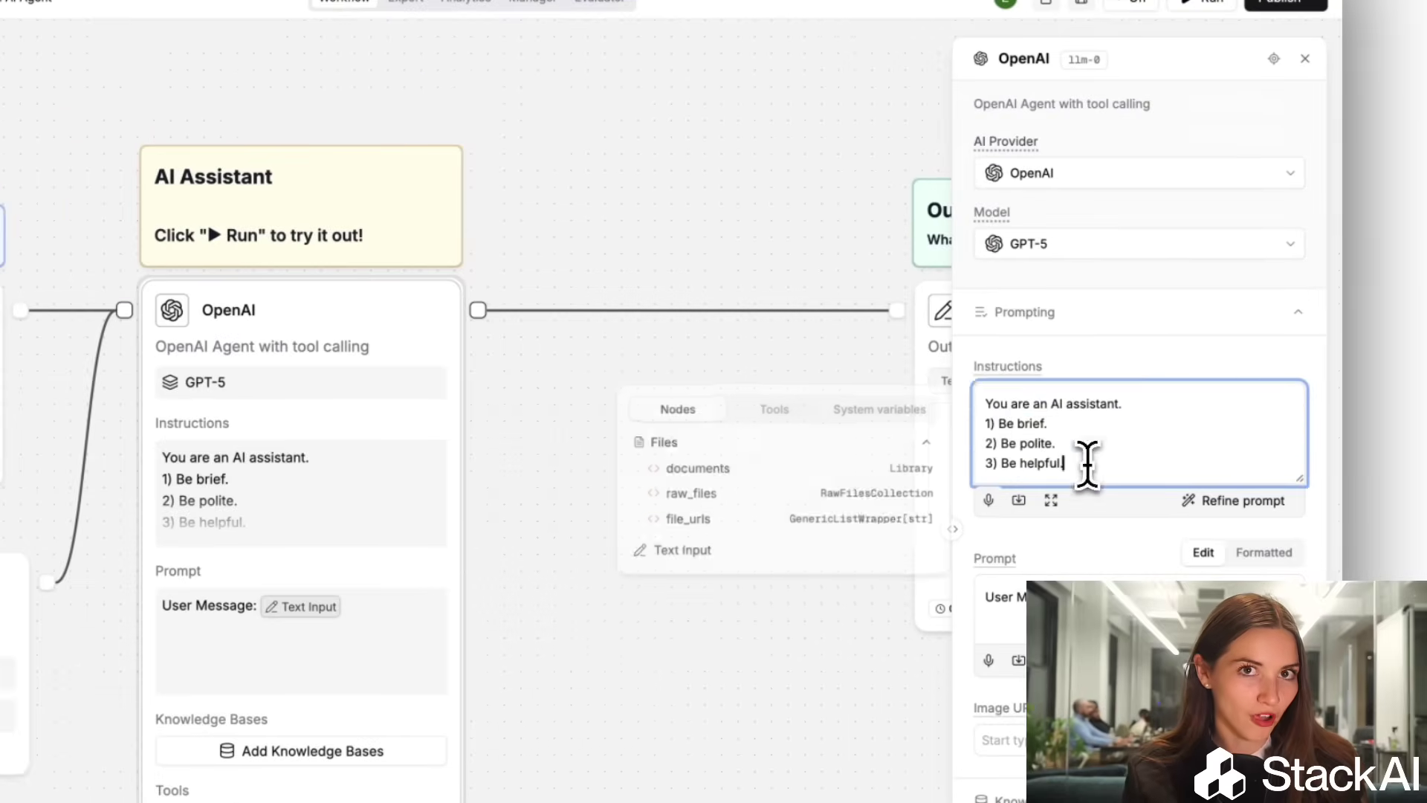
key("super+a")
key("BackSpace")
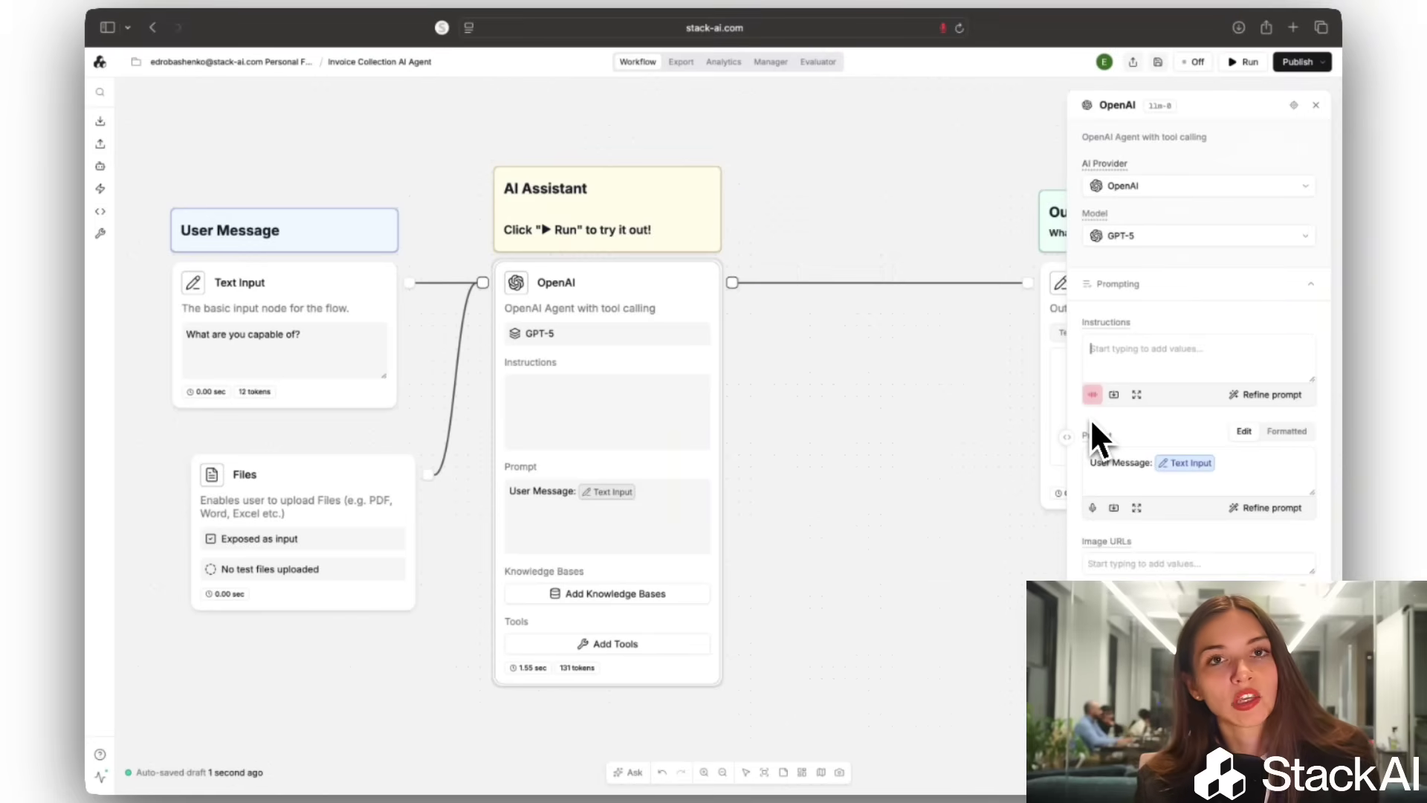
left_click(1093, 394)
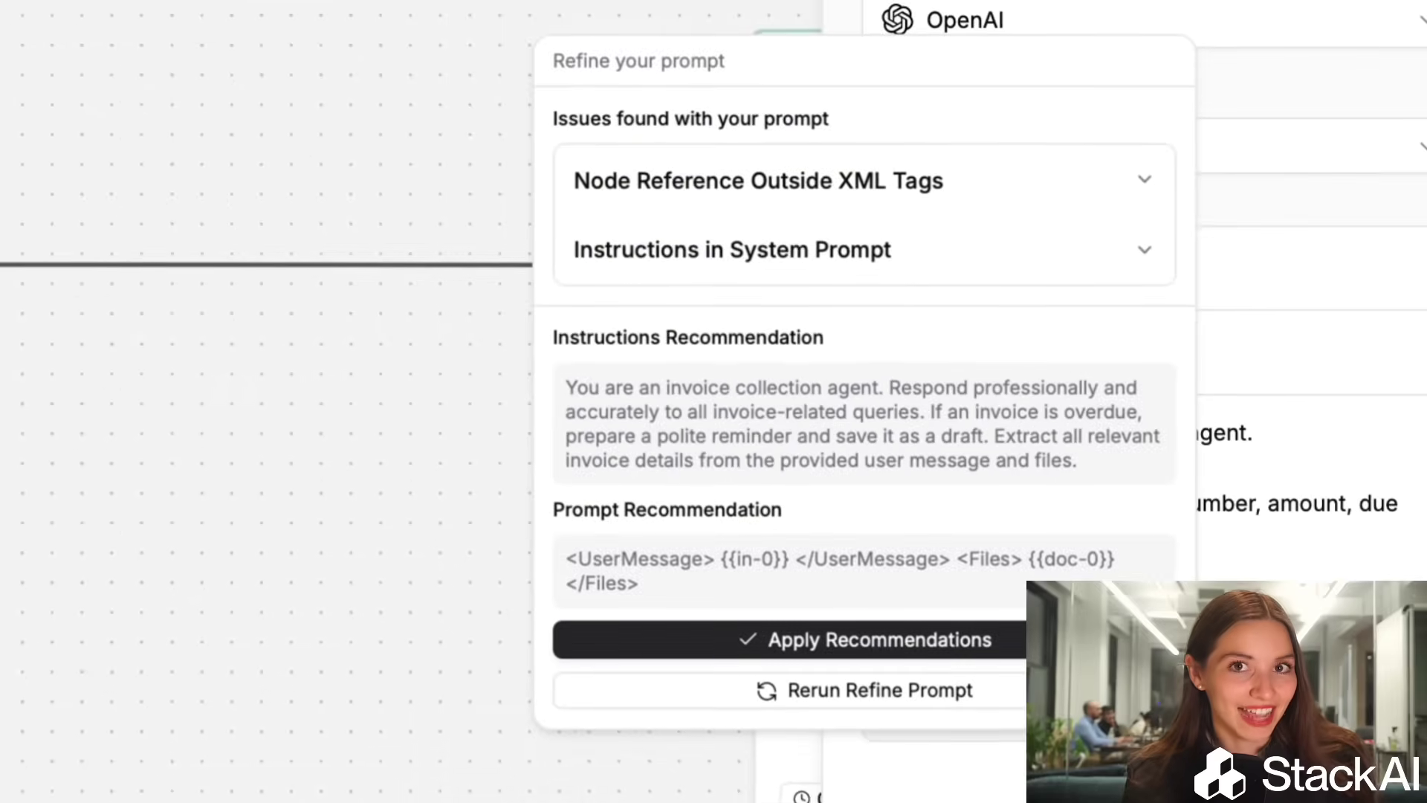
Accept the refined invoice-collection prompt referencing the user message and uploaded files.
left_click(788, 637)
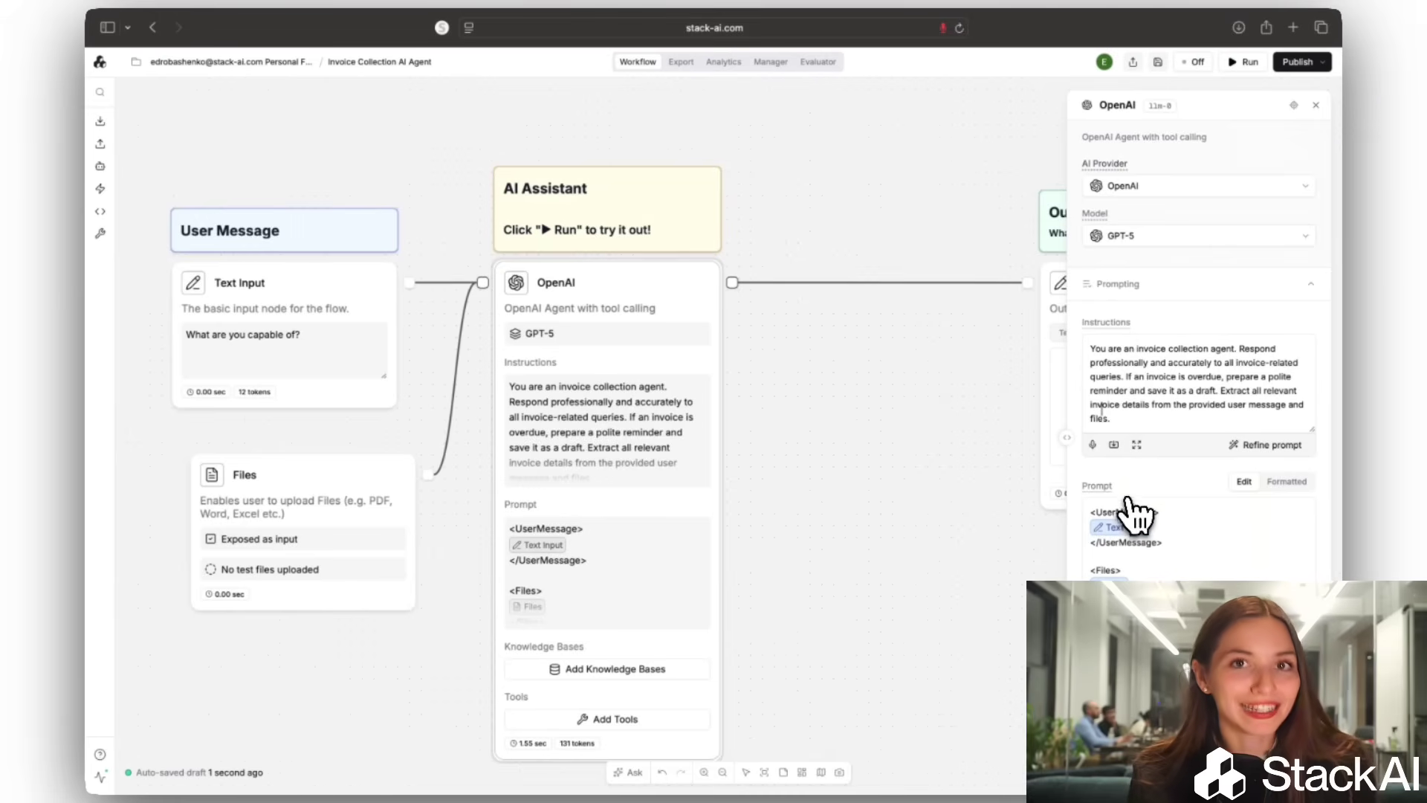
Add a Google Sheets Write to Sheet node after the OpenAI agent from the canvas menu.
left_click(1318, 107)
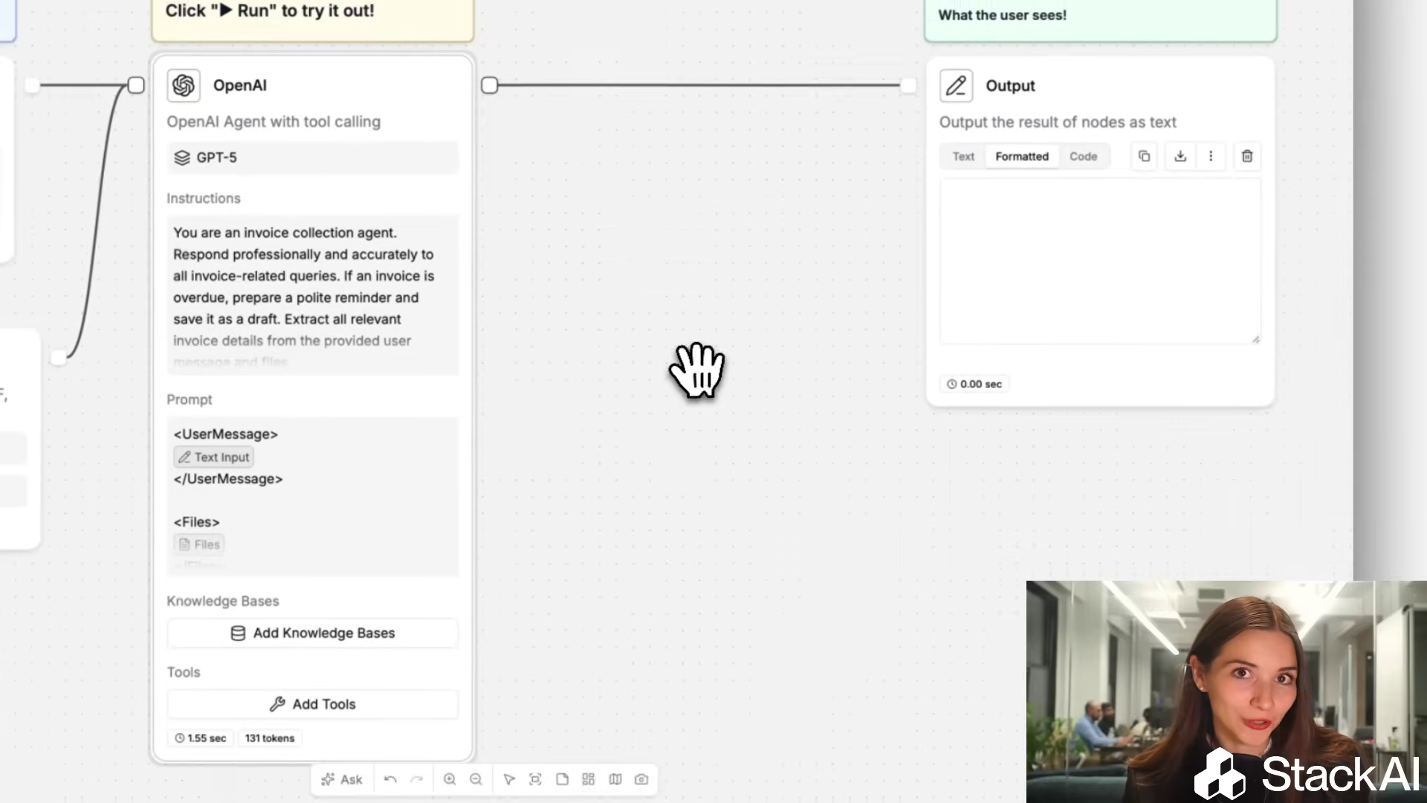
right_click(697, 363)
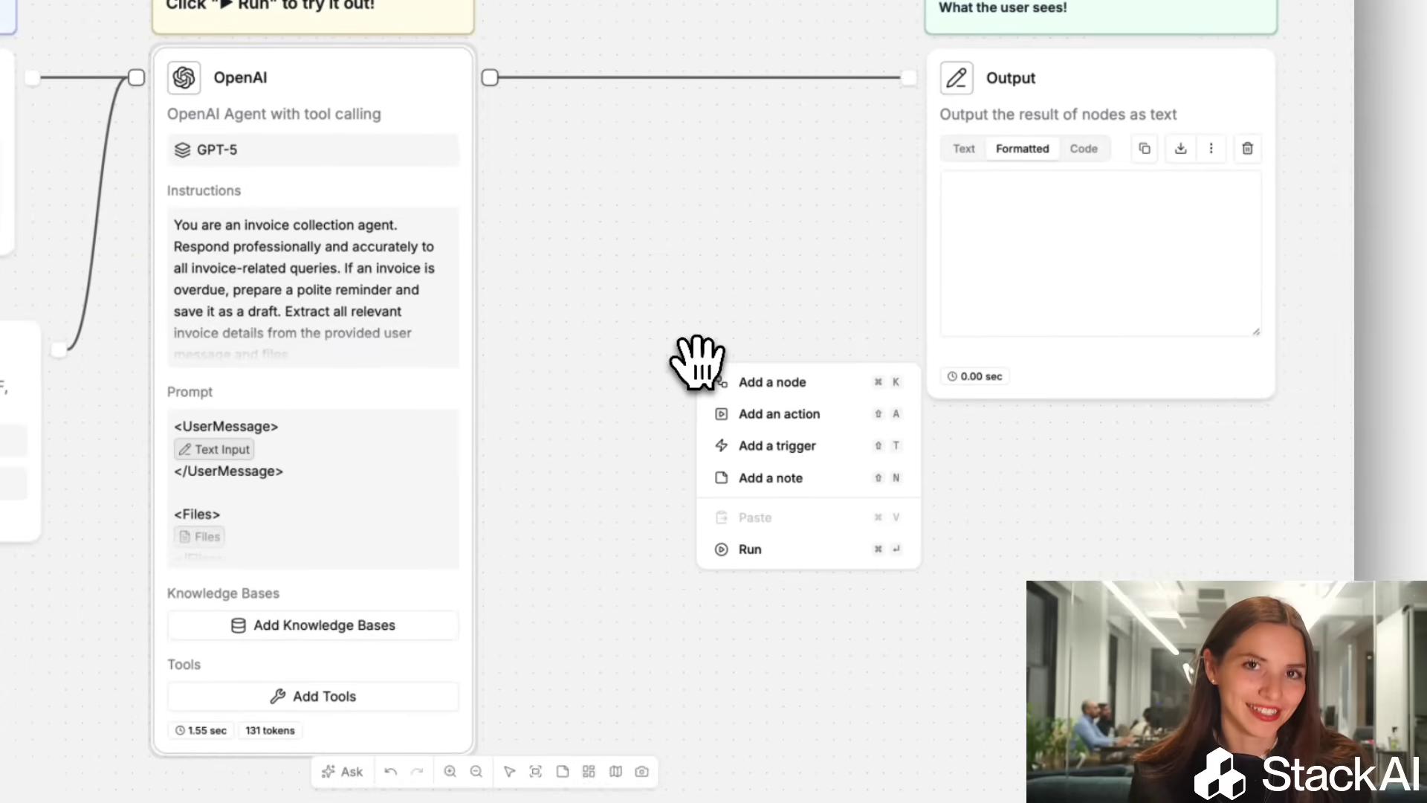
type("google")
left_click(781, 615)
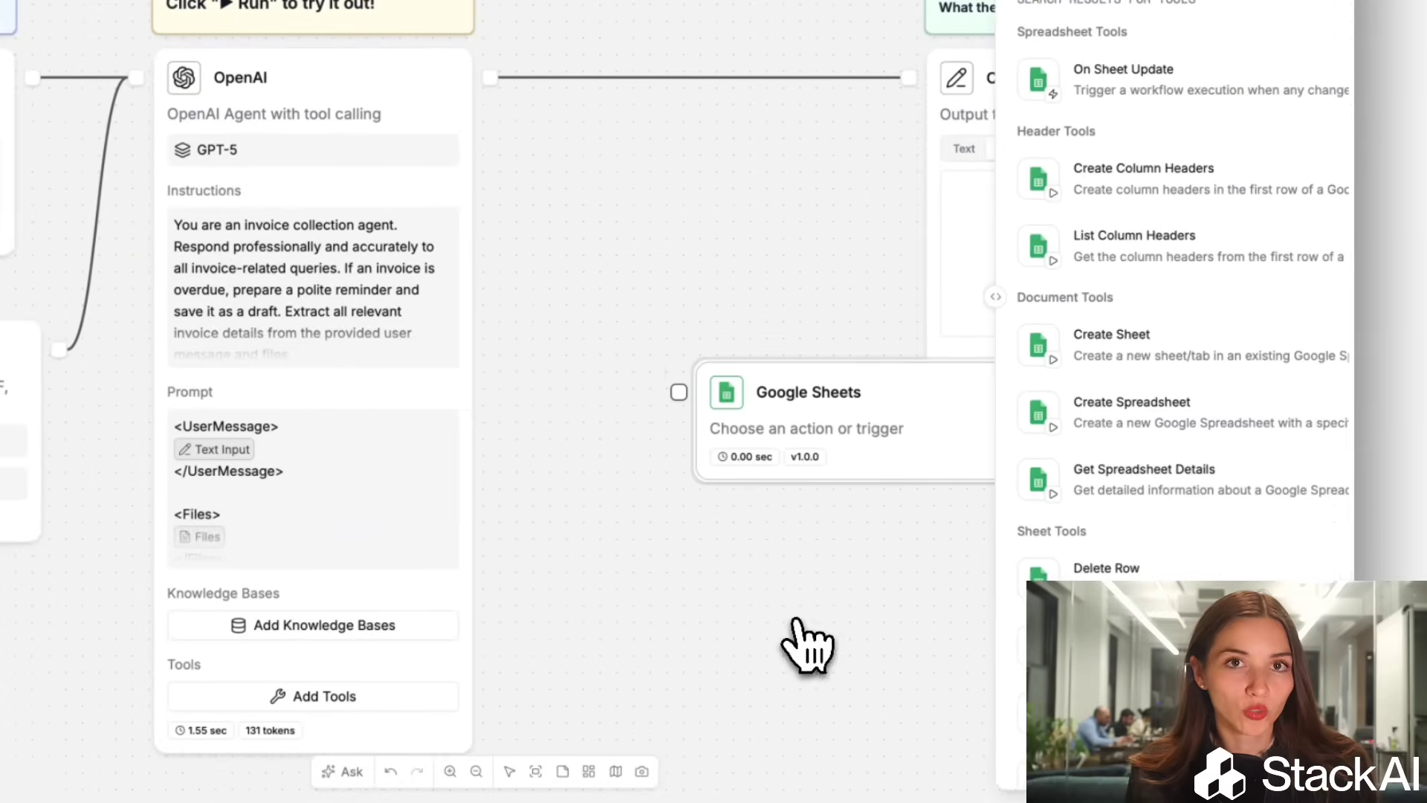
scroll(1065, 611, "down", 2)
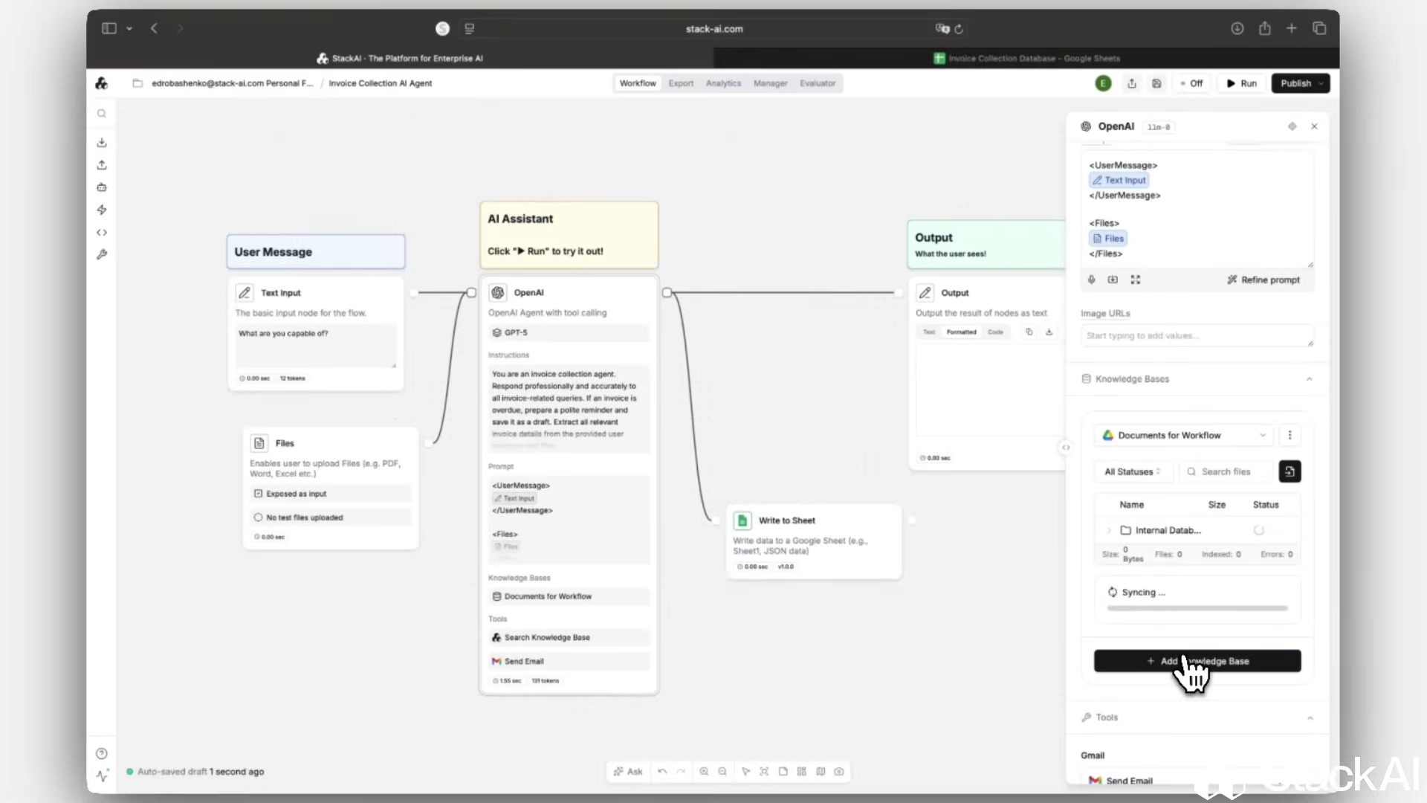
scroll(1191, 669, "down", 2)
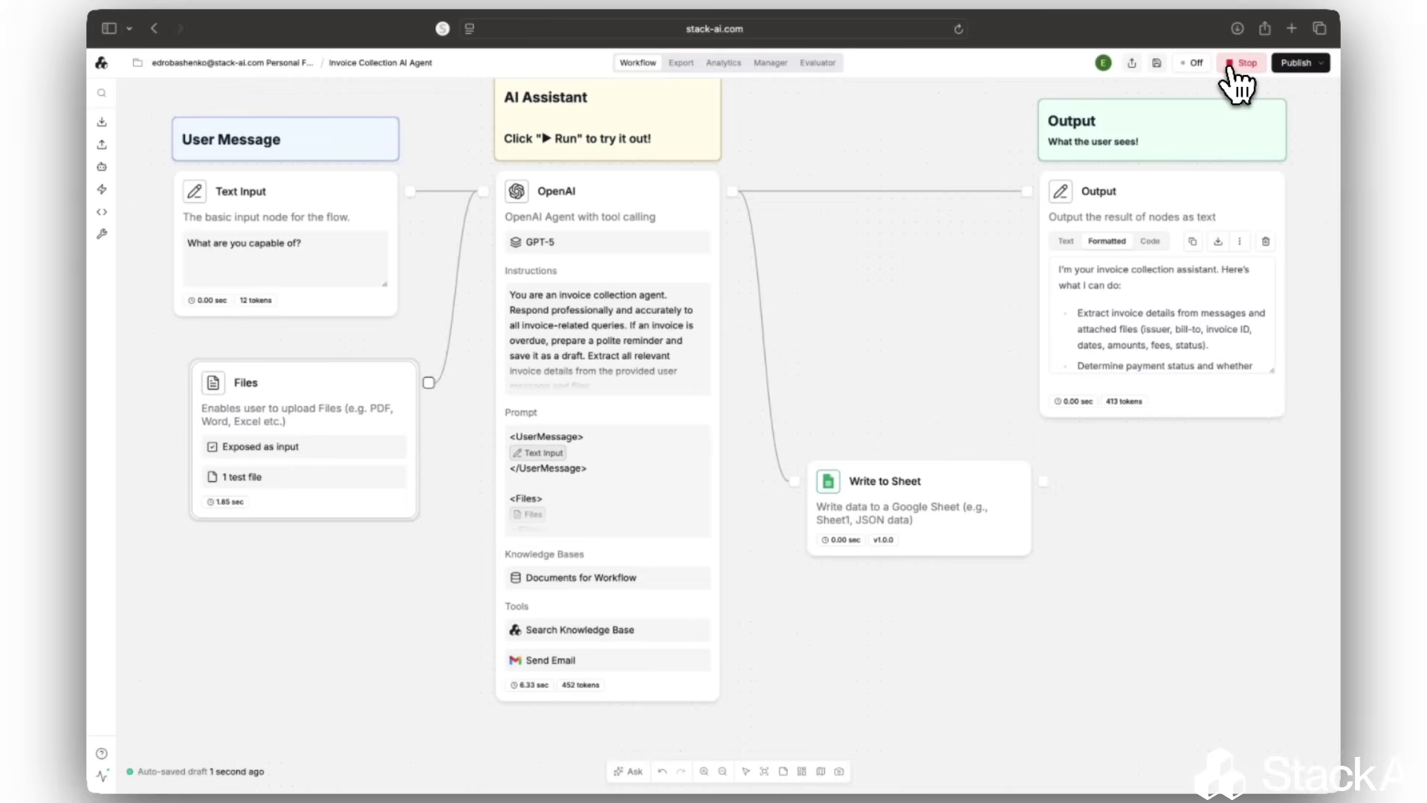
Run the workflow, send the Write to Sheet error to the workflow chat, and apply its fix.
left_click(1231, 64)
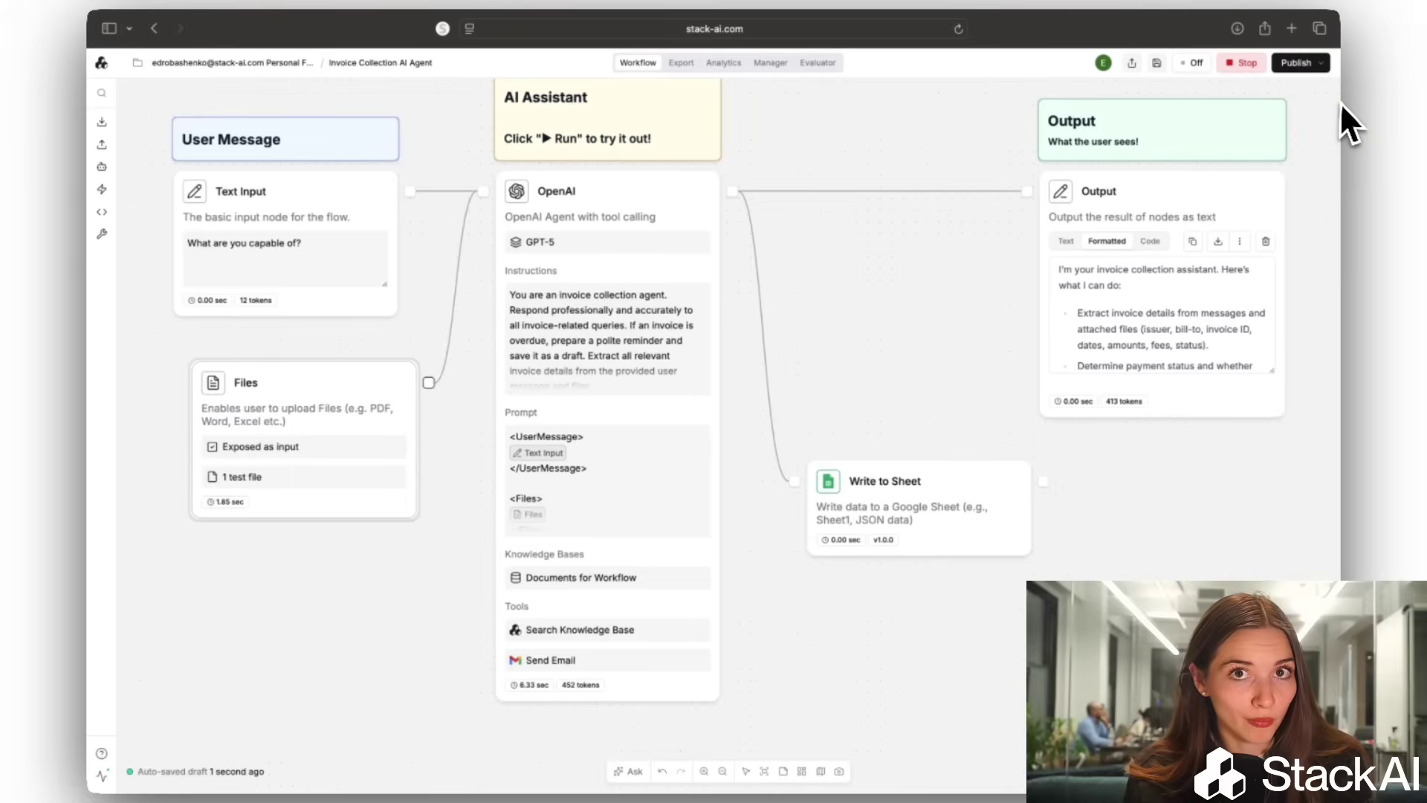
scroll(431, 279, "up", 3)
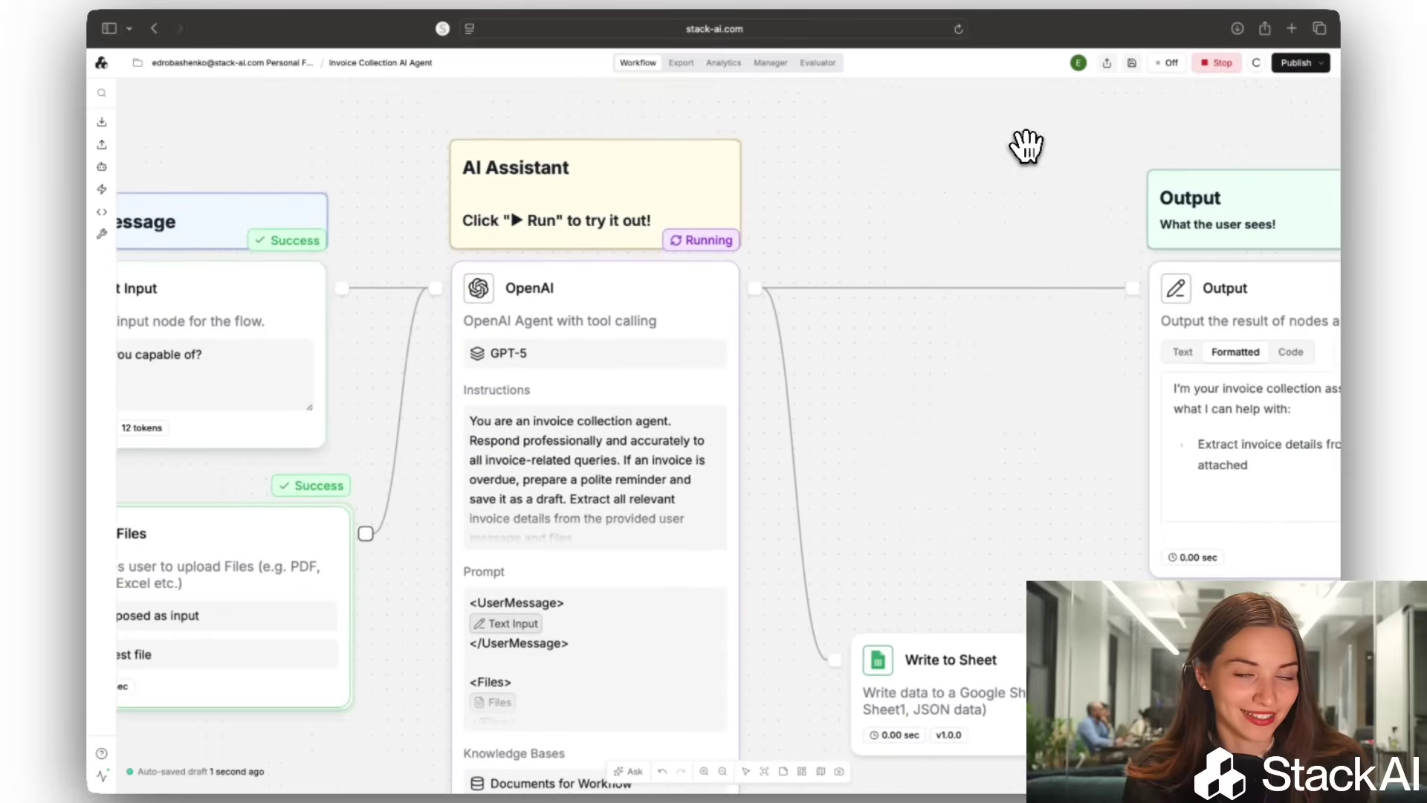
left_click_drag(1027, 147, 775, 103)
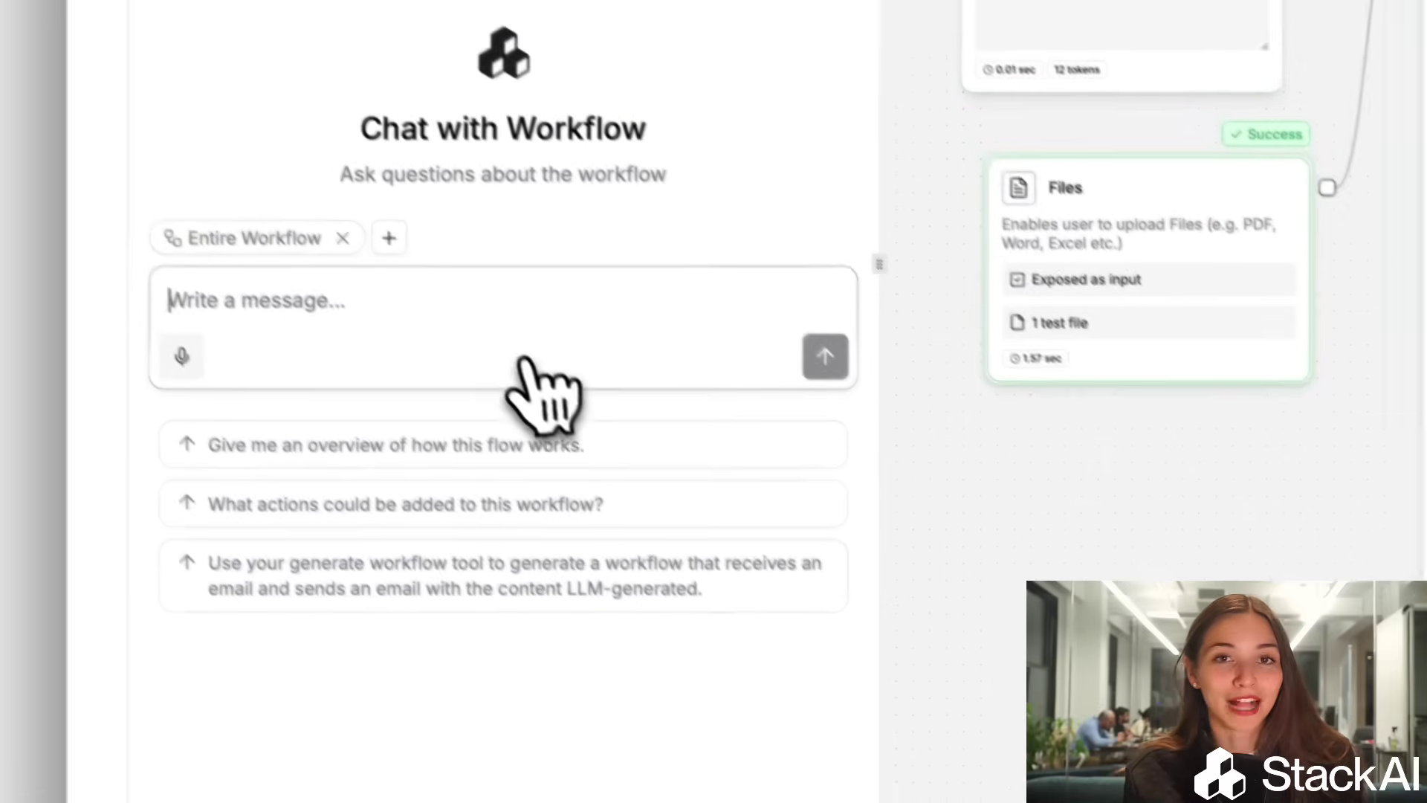
left_click(521, 354)
type("Error in Node **Write to Sheet** (`action-0`): Data to write is required")
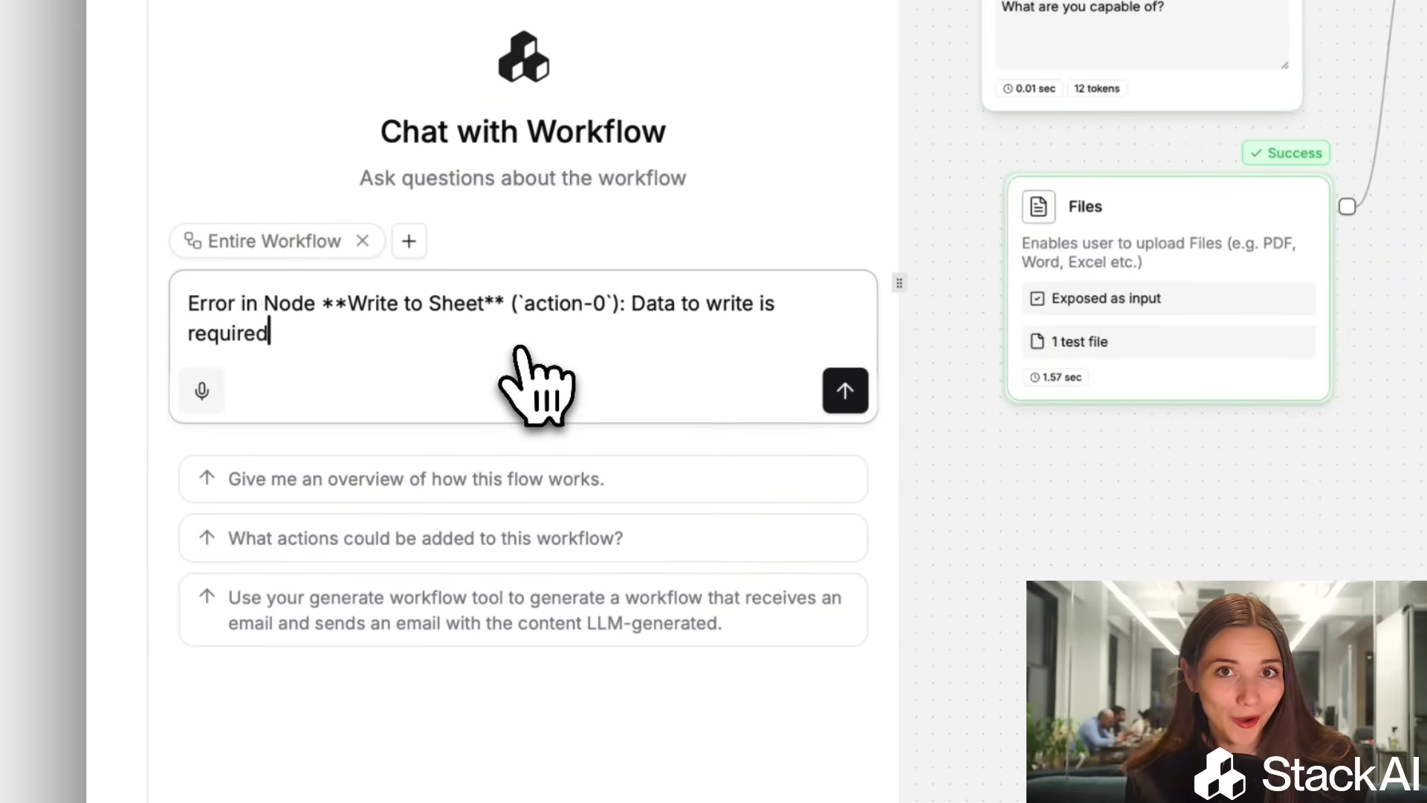
left_click(845, 393)
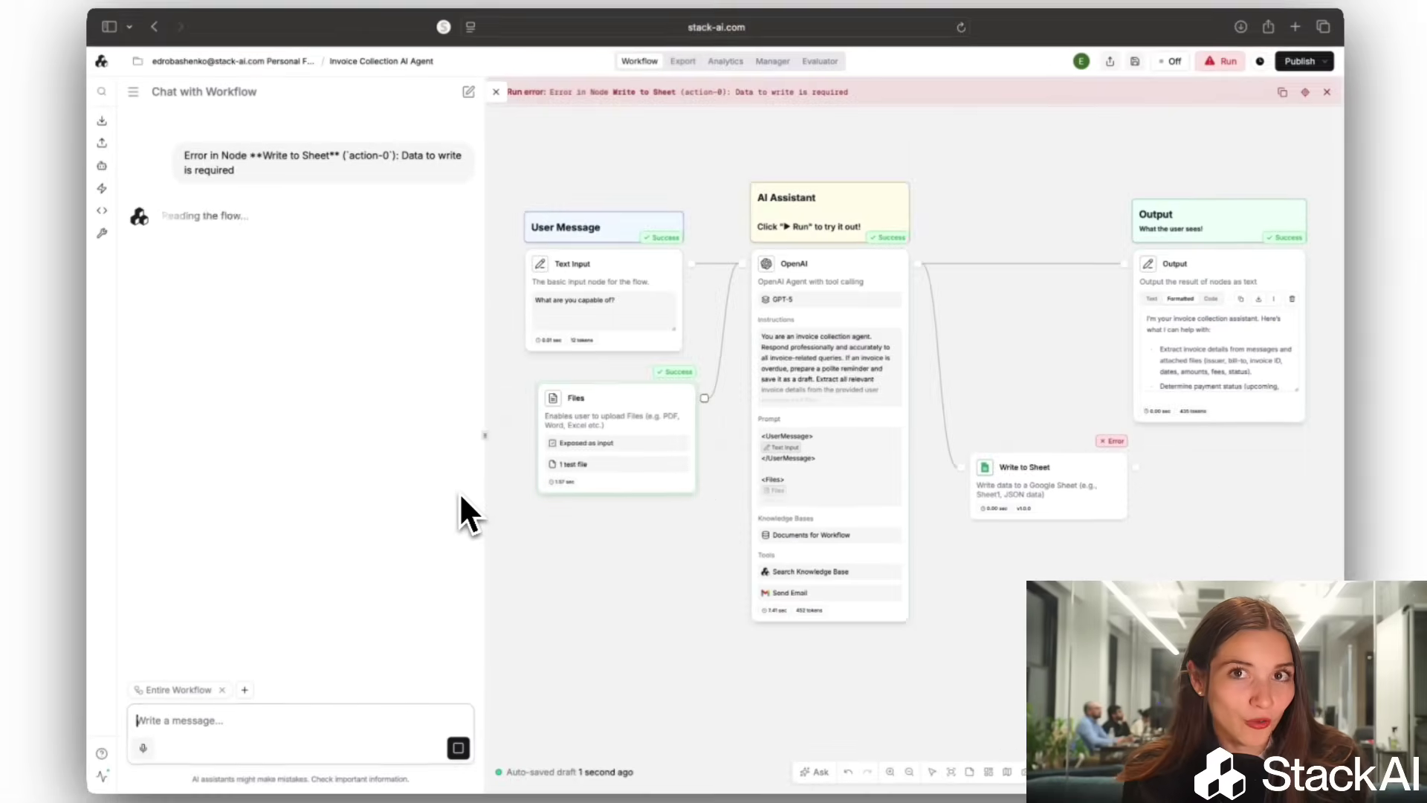
left_click(331, 635)
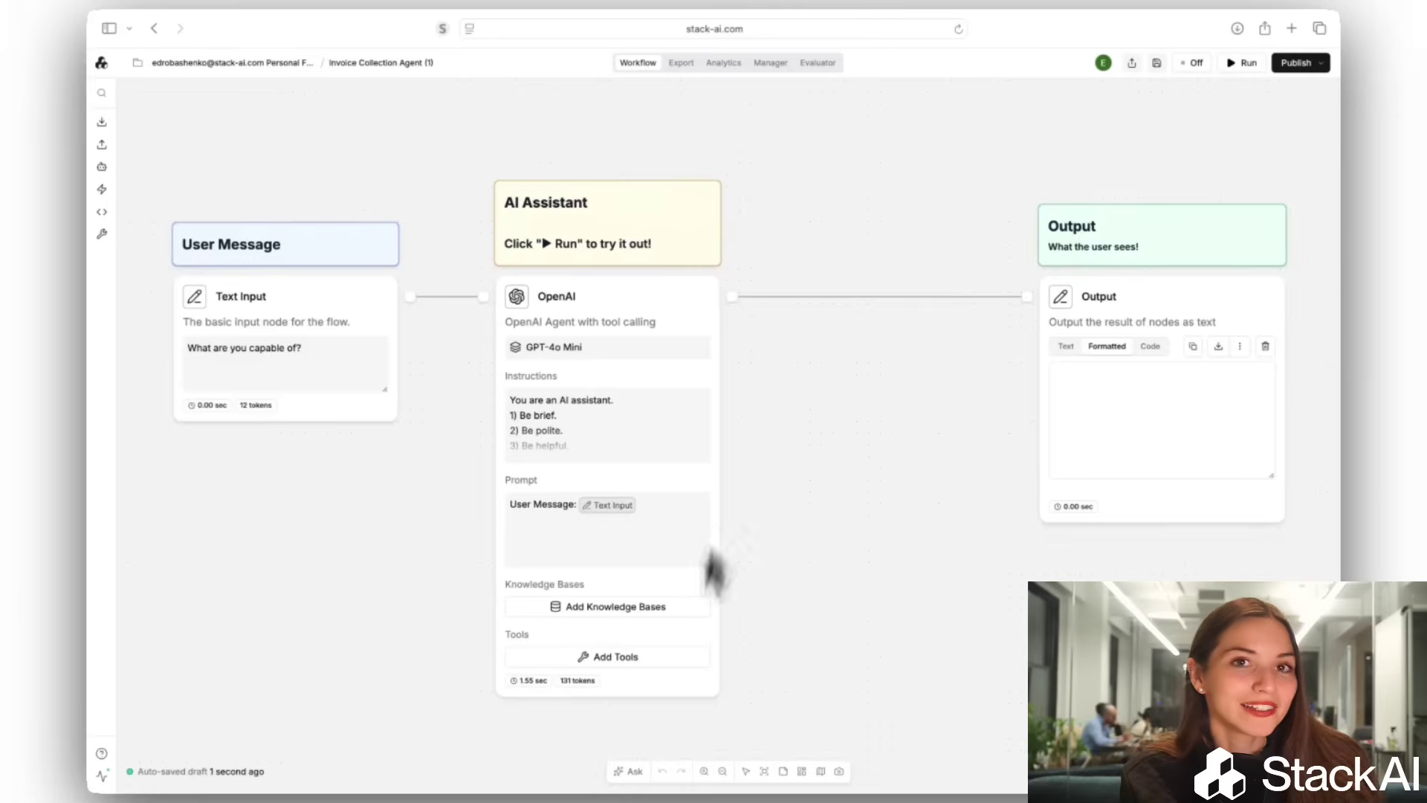
Send the Invoice Collection Agent generation prompt to the workflow chat and apply the resulting workflow.
type("Use your generate workflow tool to create an Invoice Collection Agent with a text input and file upload that feeds into an OpenAI LLM configured as an invoice collection agent. The LLM should have tools to search a knowledge base and send draft emails via Gmail. Connect the LLM output to both a display output and a Google Sheets action that writes the results to a spreadsheet.")
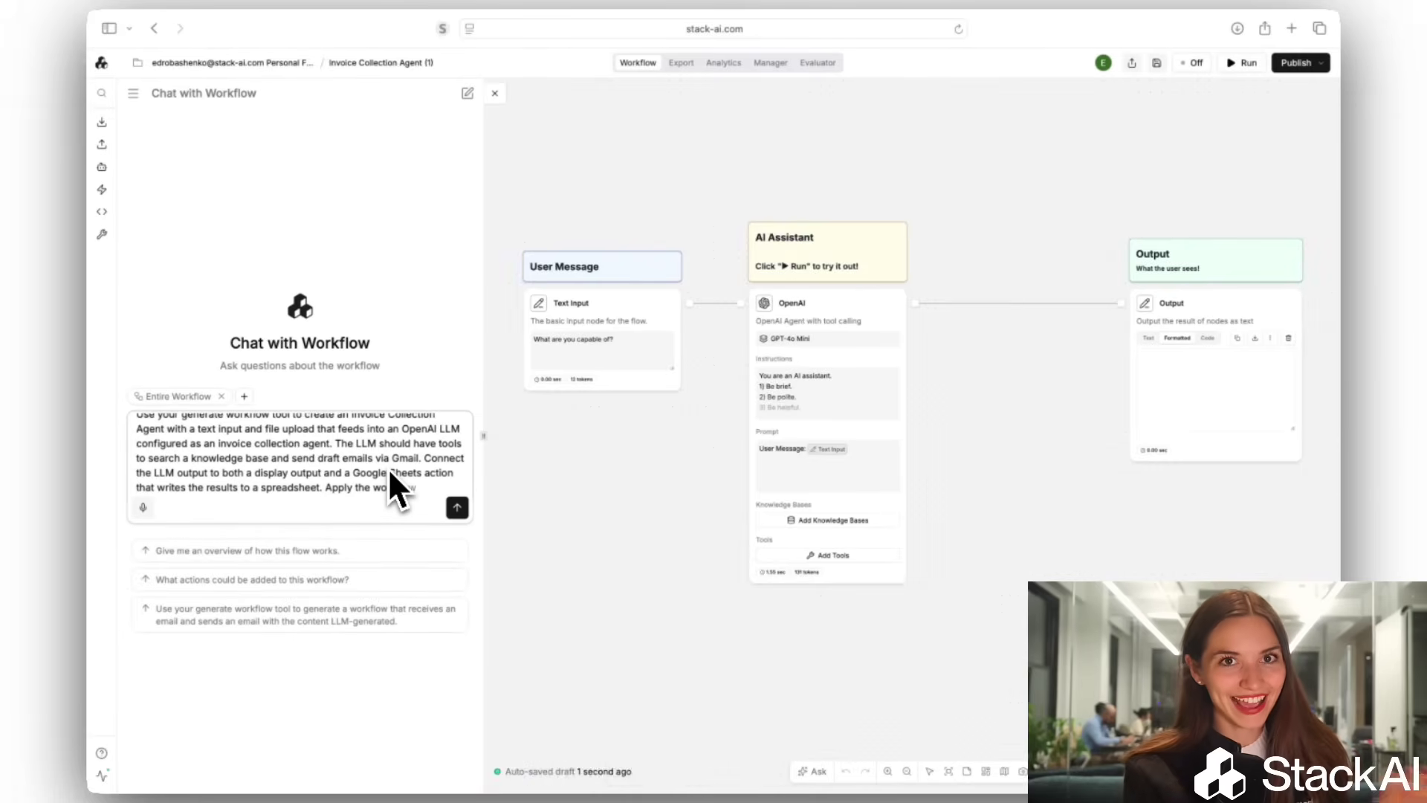
type("once generated.")
key("Return")
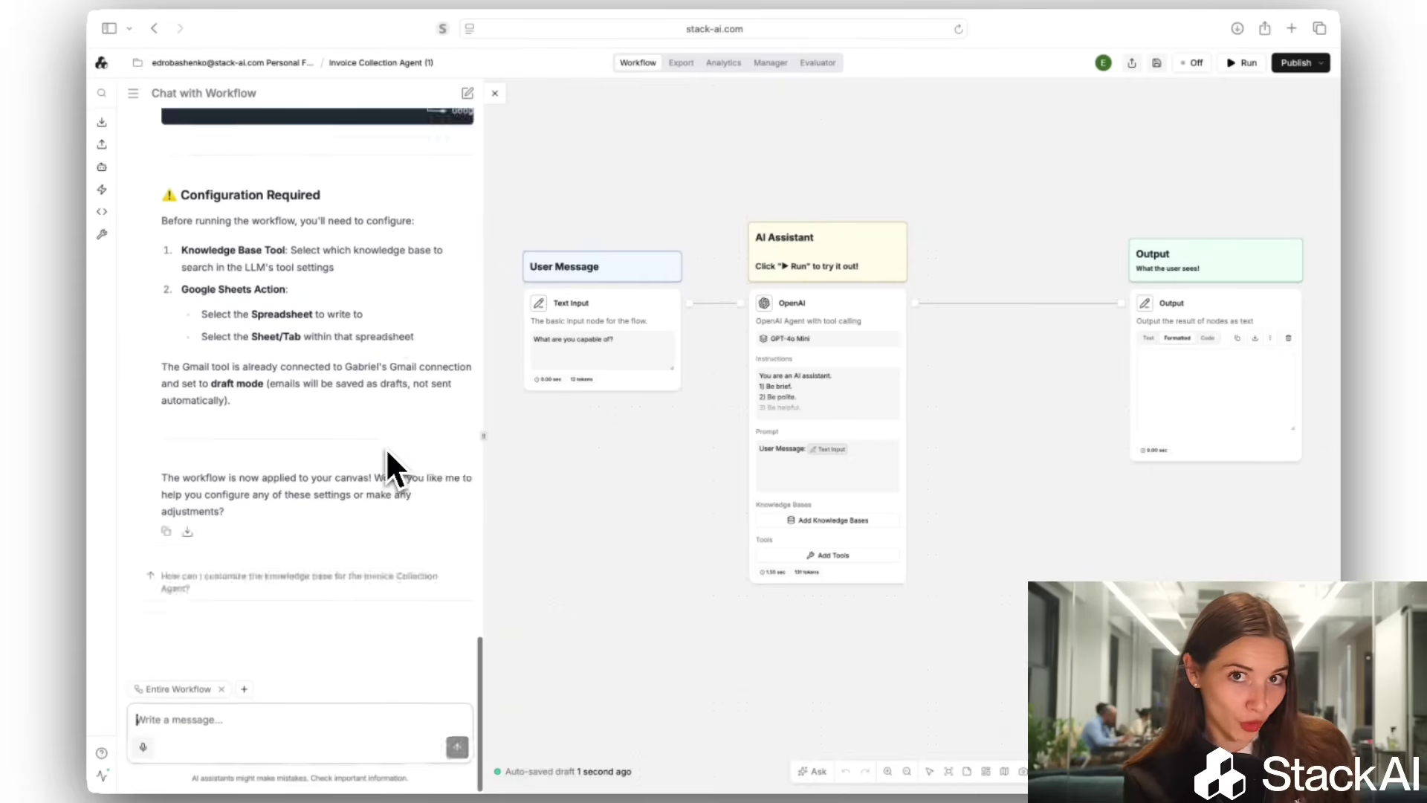
scroll(387, 457, "up", 5)
scroll(386, 457, "up", 5)
left_click(399, 223)
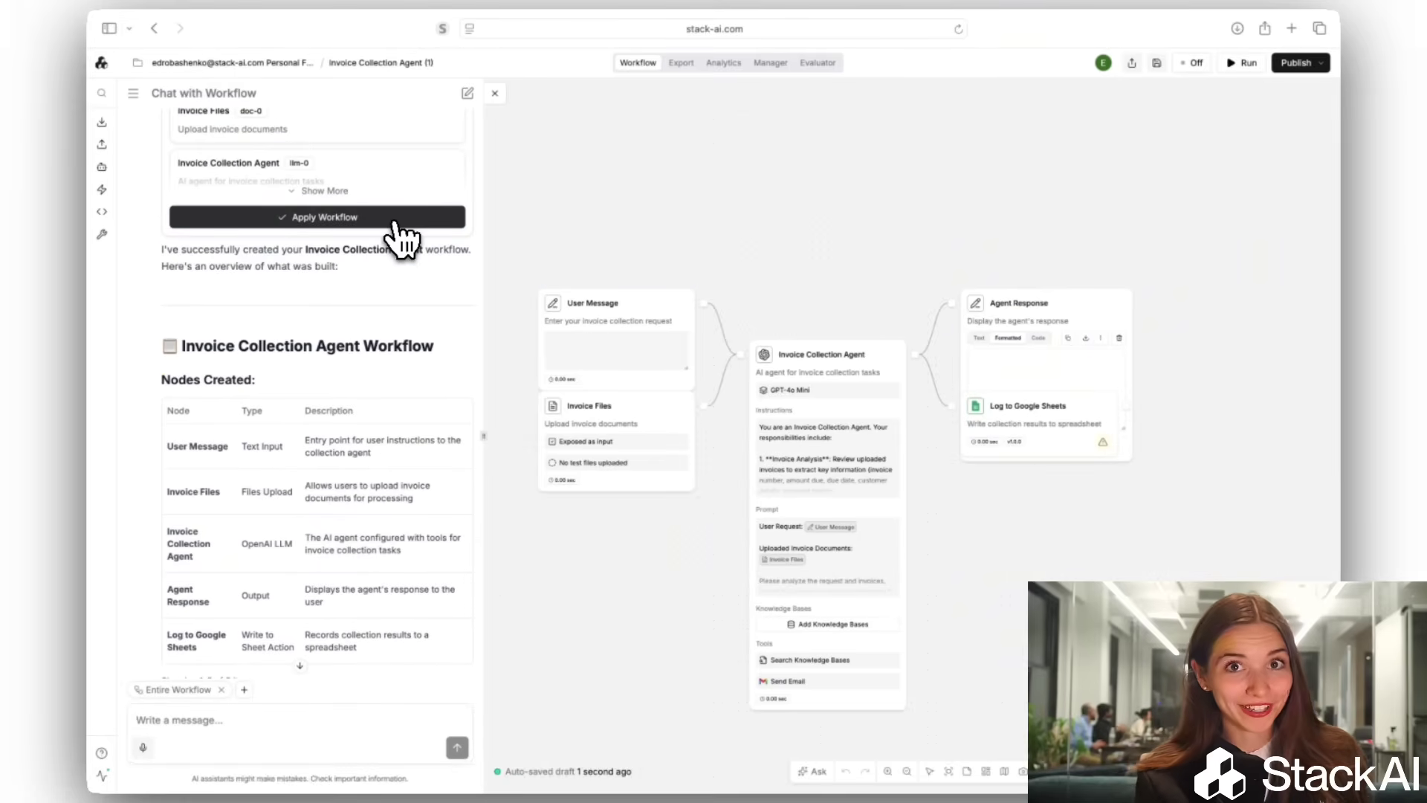